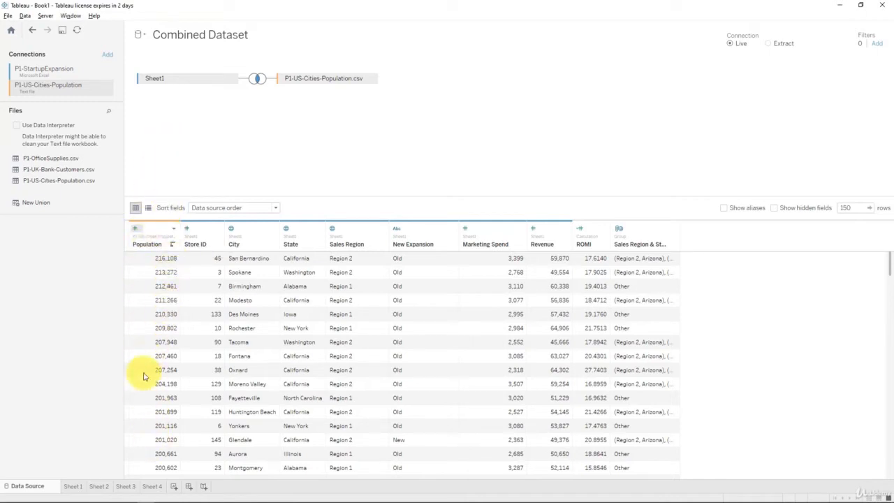
- Duplicate Sheet 4, which holds the clustered Marketing Spend versus Revenue scatter plot
{"action": "left_click", "coordinate": [152, 486]}
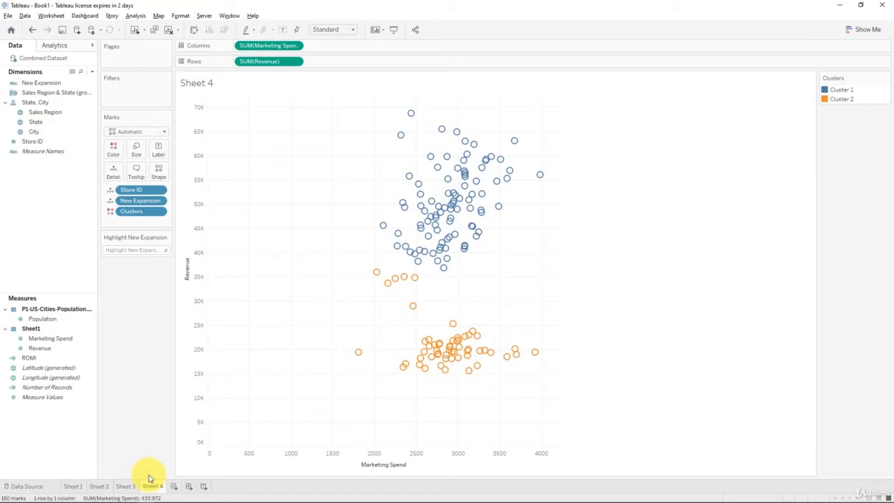
{"action": "right_click", "coordinate": [151, 488]}
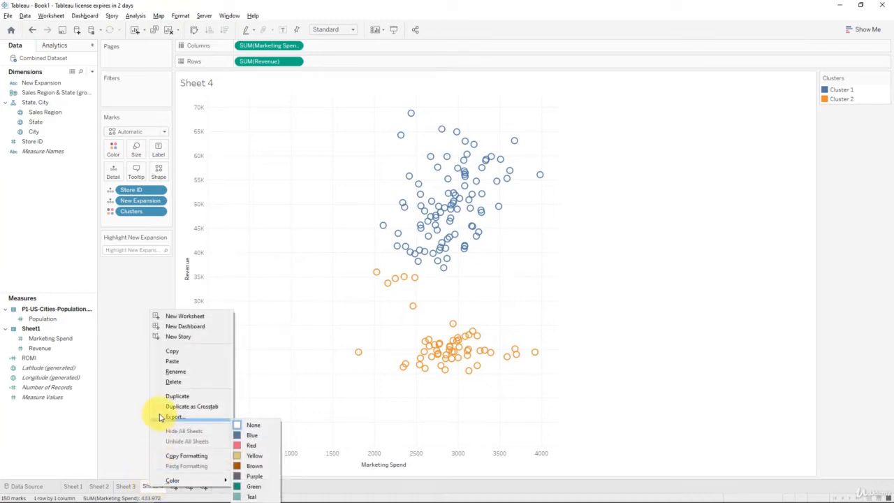
{"action": "left_click", "coordinate": [168, 407]}
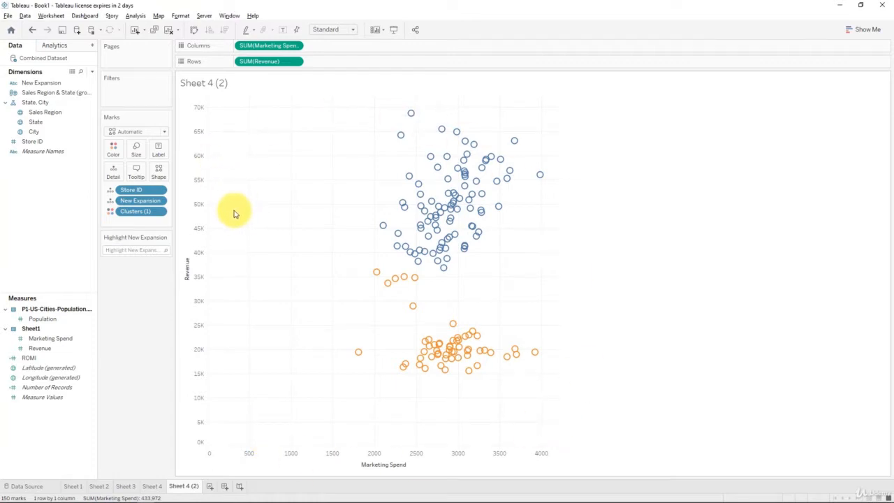
- Edit the clusters on the duplicated sheet and add Population as an additional clustering variable
{"action": "right_click", "coordinate": [140, 214]}
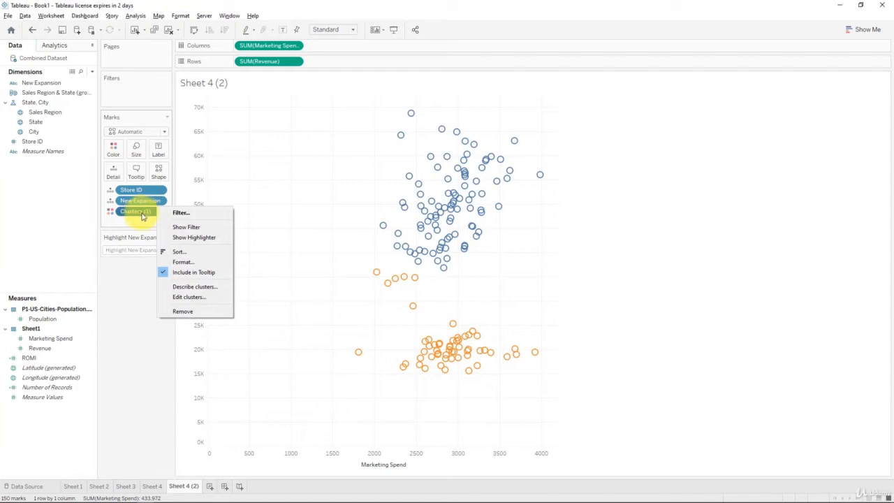
{"action": "left_click", "coordinate": [180, 297]}
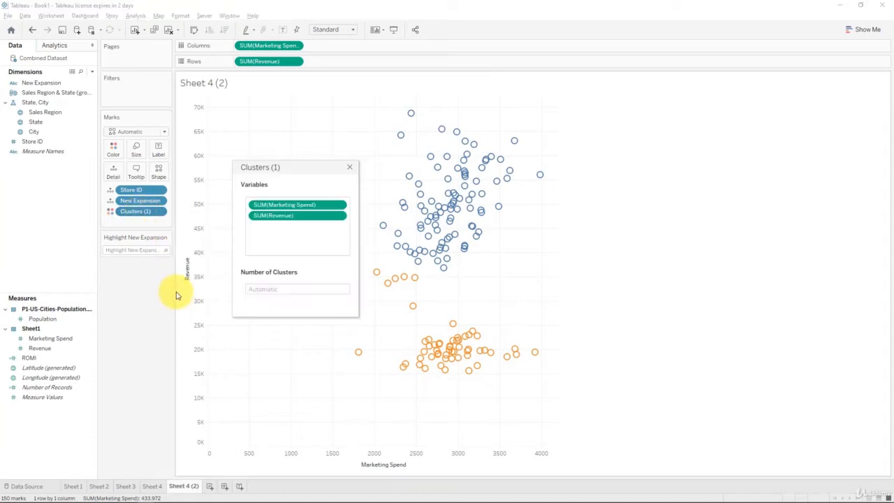
{"action": "left_click", "coordinate": [32, 321]}
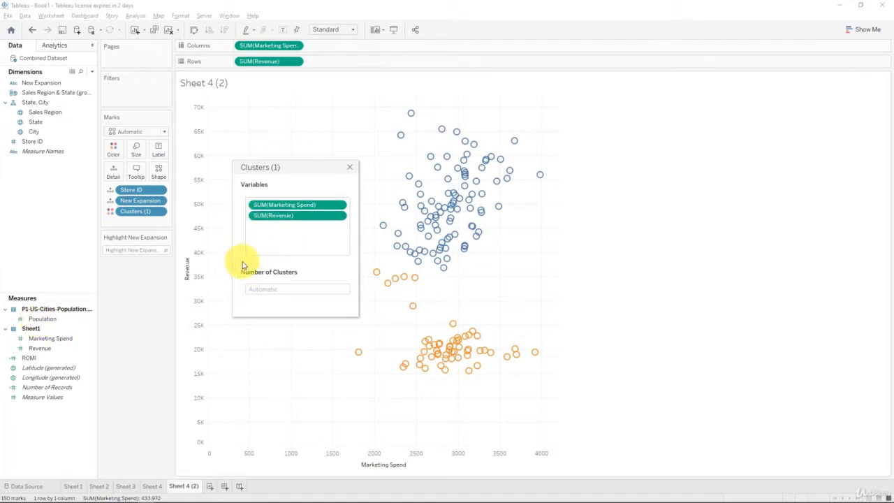
{"action": "left_click", "coordinate": [61, 322]}
{"action": "left_click_drag", "start_coordinate": [60, 325], "coordinate": [271, 248]}
- Recolor the clusters with orange for Cluster 1 and blue for Cluster 2, and close the cluster settings
{"action": "left_click", "coordinate": [109, 153]}
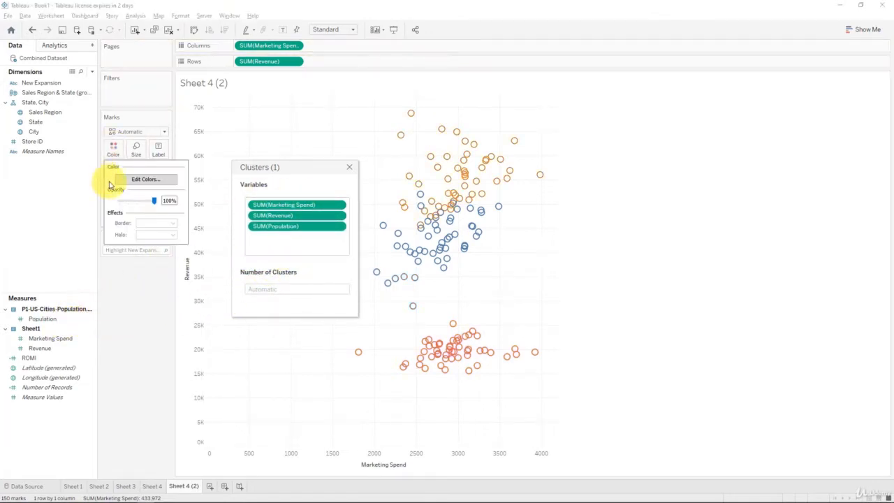
{"action": "left_click", "coordinate": [132, 179]}
{"action": "left_click", "coordinate": [338, 178]}
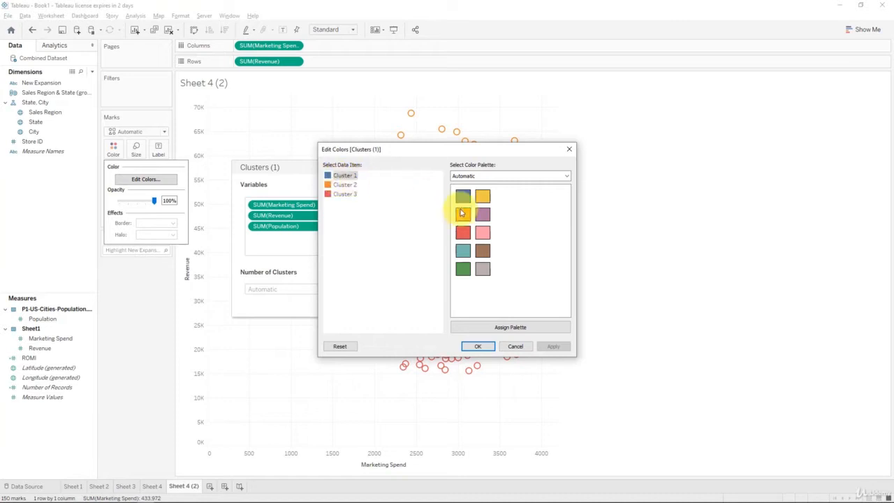
{"action": "left_click", "coordinate": [462, 216]}
{"action": "left_click", "coordinate": [350, 185]}
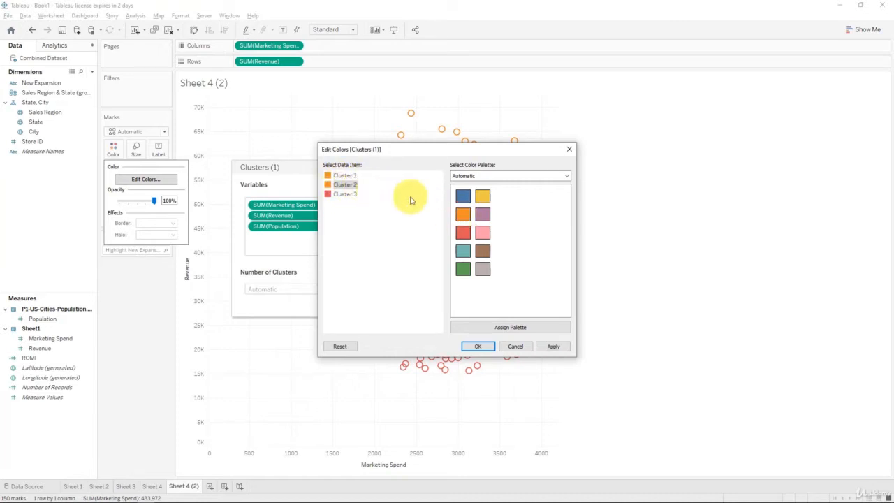
{"action": "left_click", "coordinate": [463, 196]}
{"action": "left_click", "coordinate": [478, 346]}
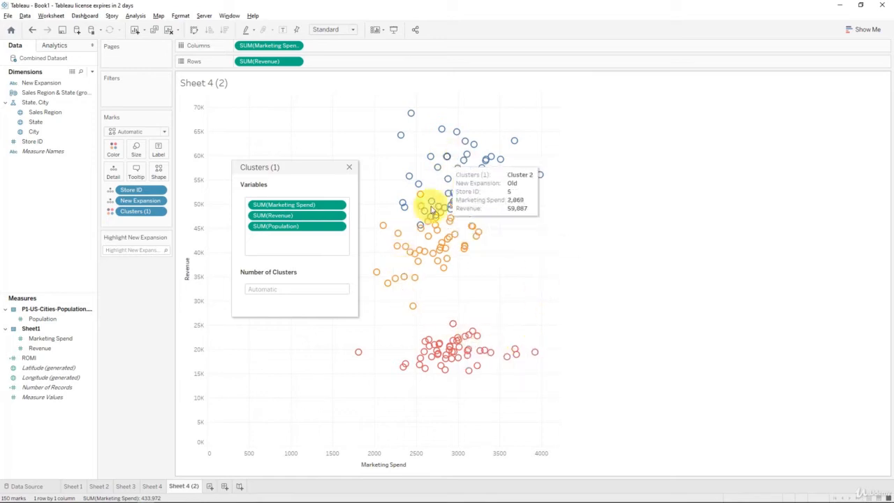
{"action": "left_click_drag", "start_coordinate": [255, 166], "coordinate": [237, 167]}
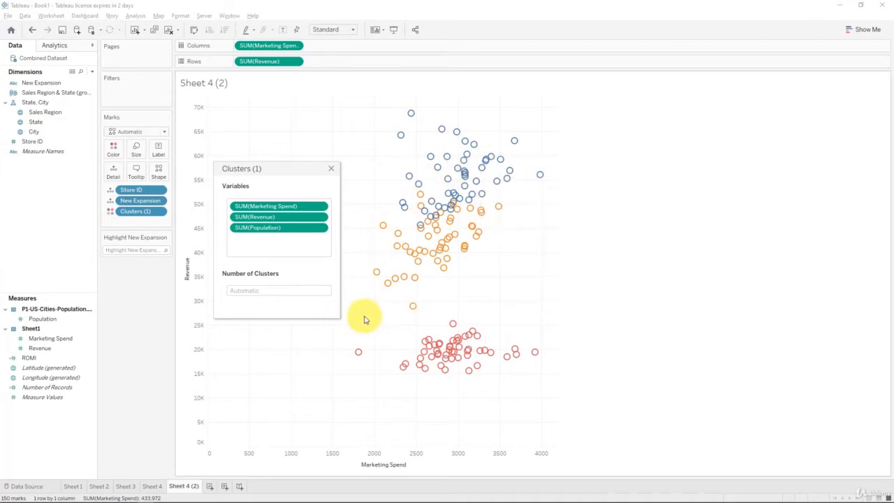
{"action": "left_click", "coordinate": [333, 173]}
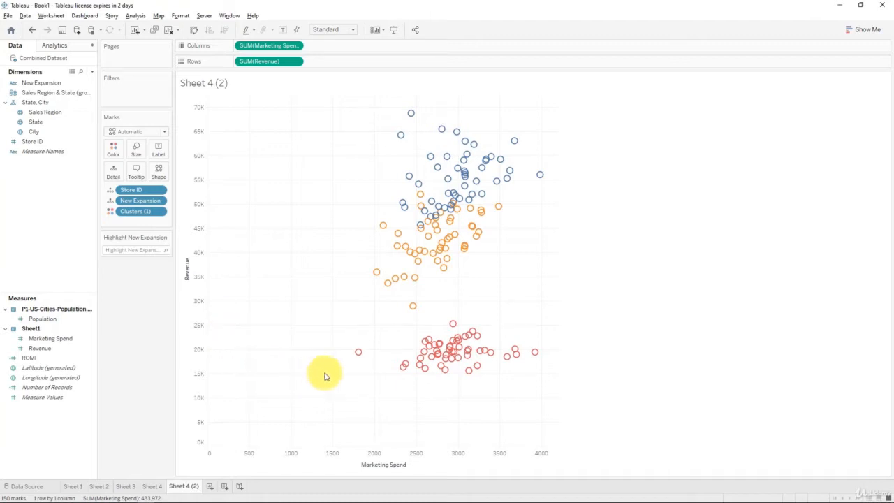
- Keep the mark type on Automatic and change the scatter plot's mark shape to a filled circle
{"action": "mouse_move", "coordinate": [419, 361]}
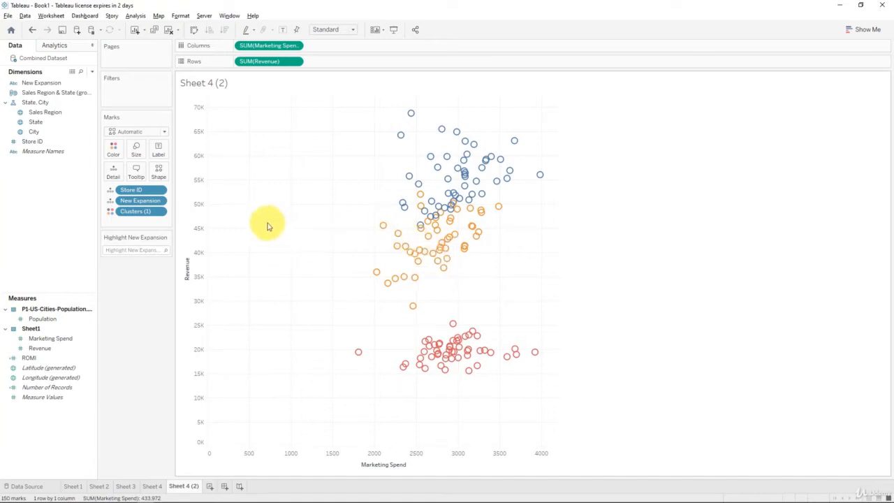
{"action": "left_click", "coordinate": [158, 132]}
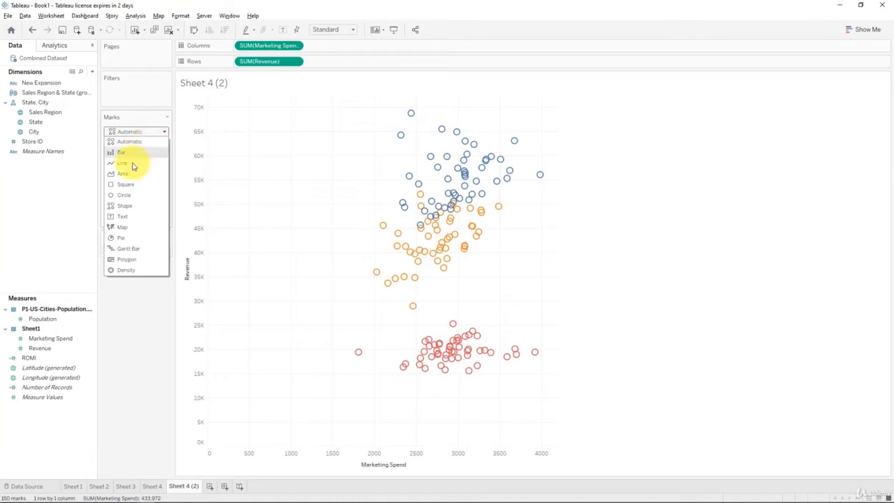
{"action": "left_click", "coordinate": [153, 142]}
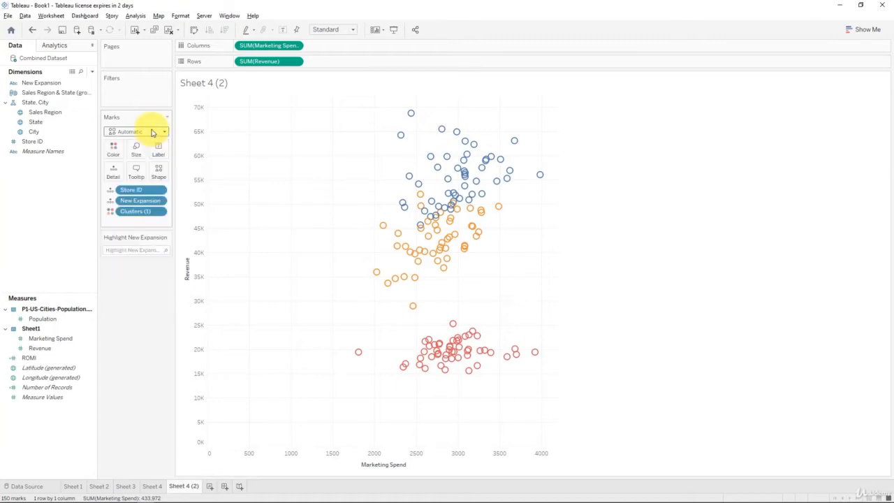
{"action": "left_click", "coordinate": [157, 172]}
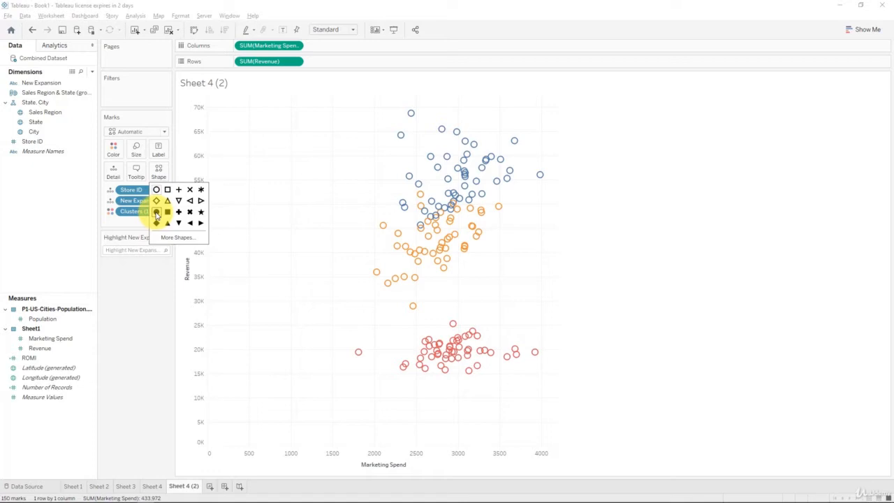
{"action": "left_click", "coordinate": [157, 213]}
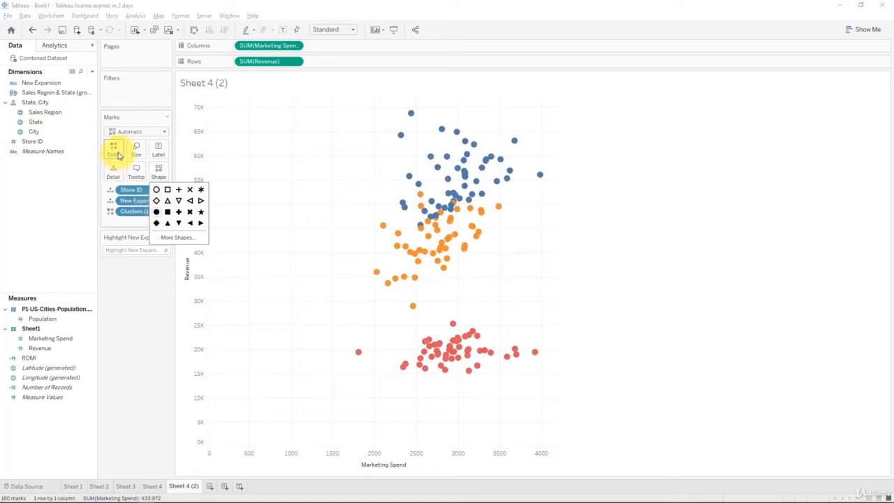
{"action": "left_click", "coordinate": [193, 136]}
- Adjust the size of the scatter plot's marks slightly and lower their opacity a little
{"action": "left_click", "coordinate": [137, 148]}
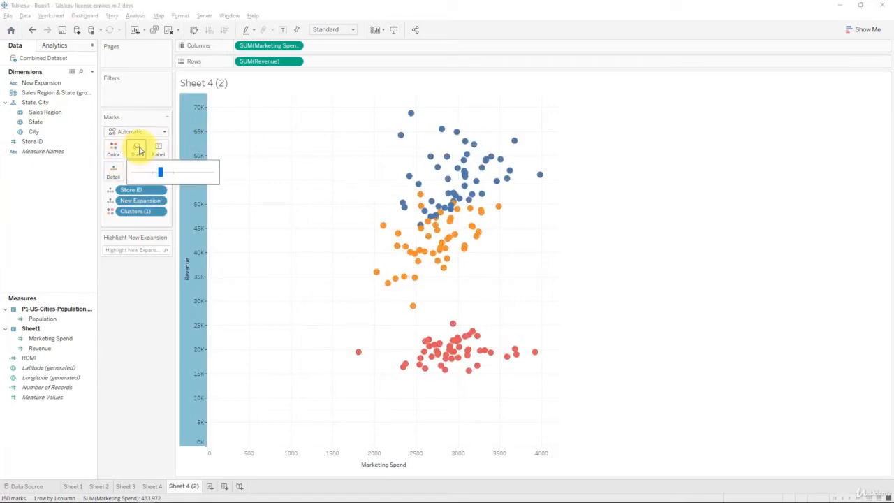
{"action": "mouse_move", "coordinate": [168, 173]}
{"action": "left_mouse_down"}
{"action": "mouse_move", "coordinate": [160, 172]}
{"action": "mouse_move", "coordinate": [168, 174]}
{"action": "left_mouse_up"}
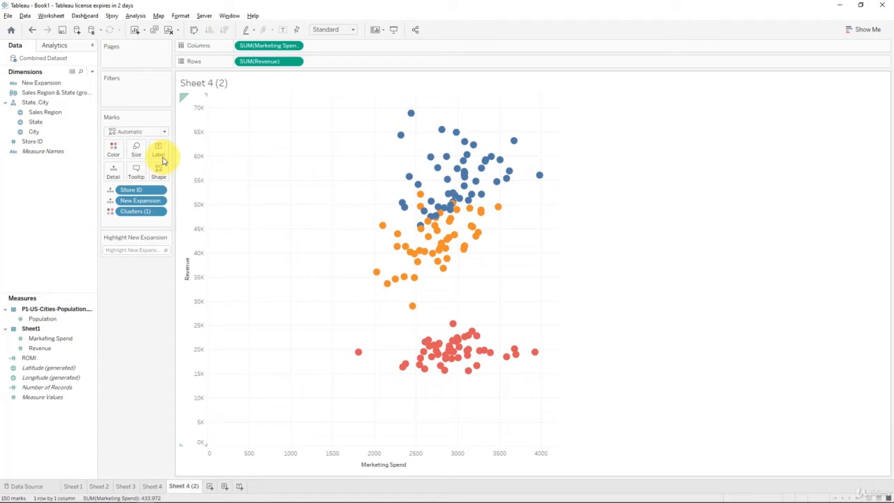
{"action": "left_click", "coordinate": [115, 149]}
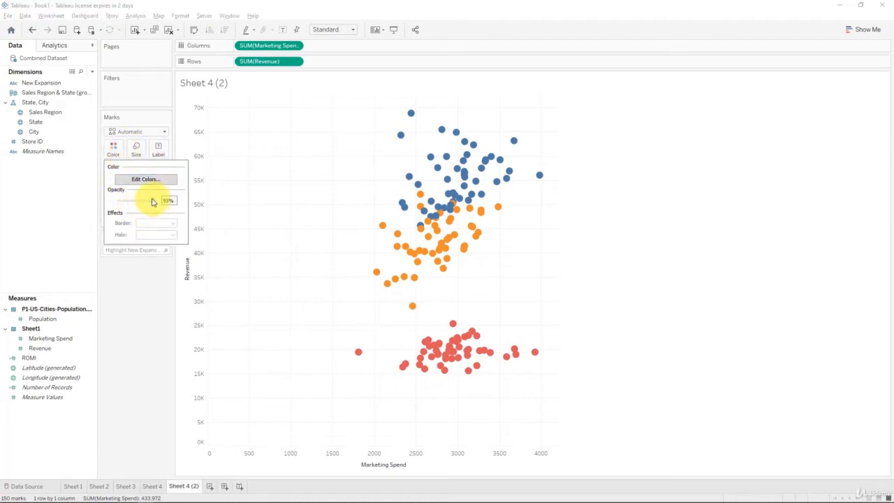
{"action": "left_click", "coordinate": [244, 209]}
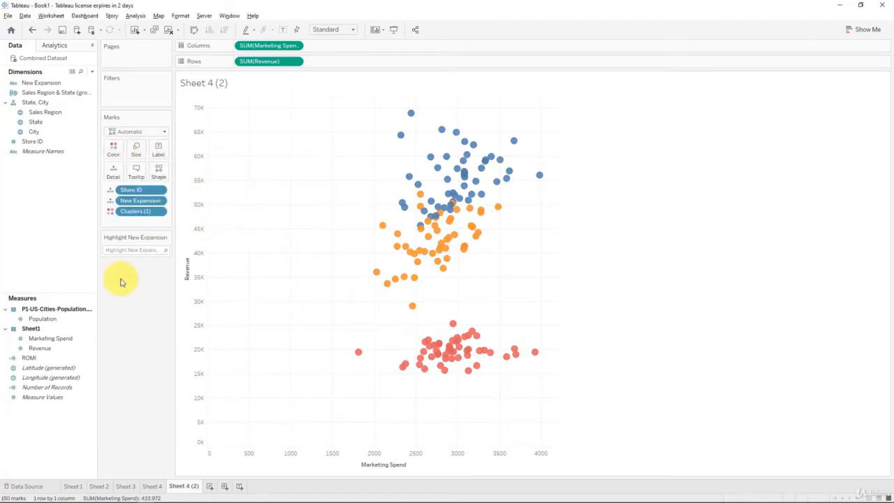
- Add the Population measure to the marks as detail and inspect it in the tooltips of individual points
{"action": "left_click_drag", "start_coordinate": [49, 319], "coordinate": [113, 172]}
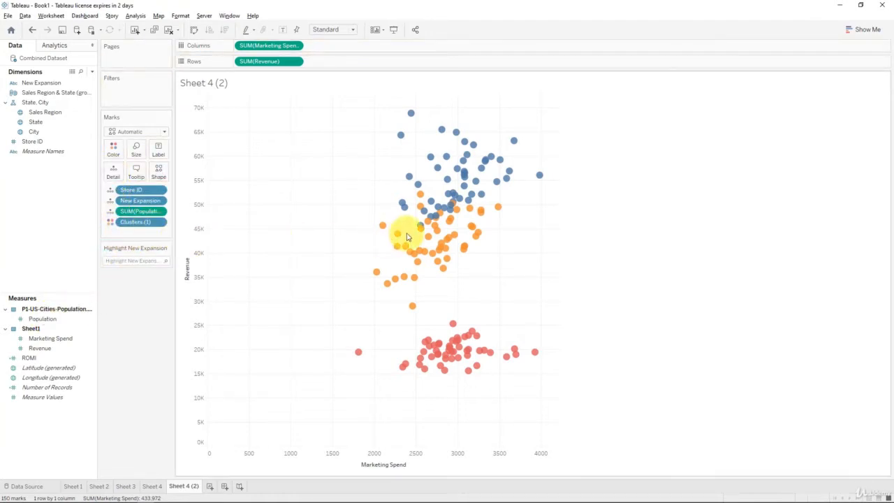
{"action": "mouse_move", "coordinate": [386, 227]}
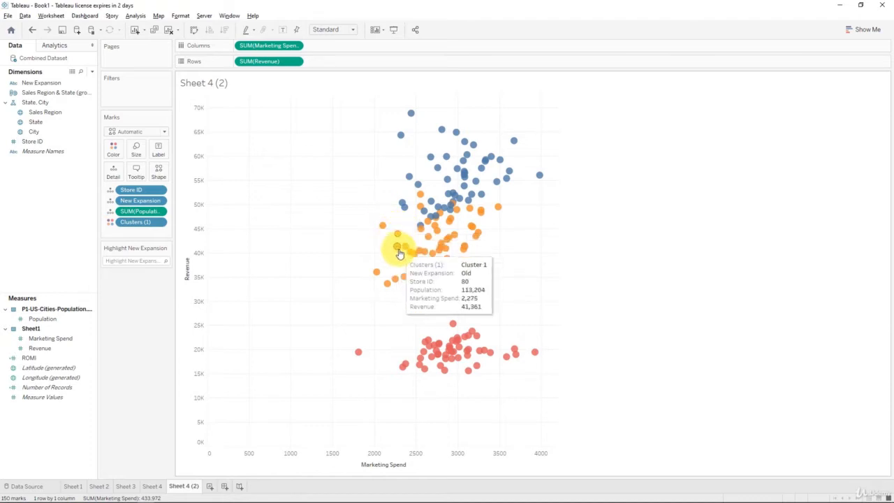
{"action": "mouse_move", "coordinate": [435, 347]}
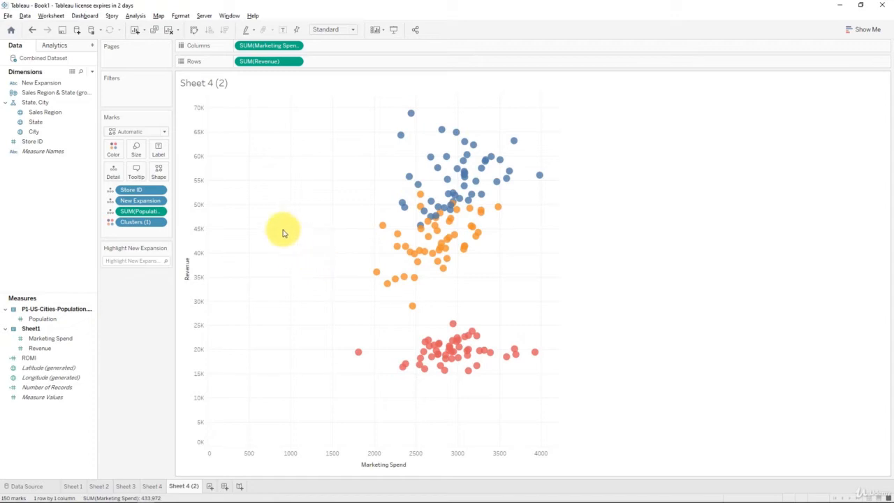
- Add linear trend lines for the clusters to the scatter plot
{"action": "left_click", "coordinate": [63, 45]}
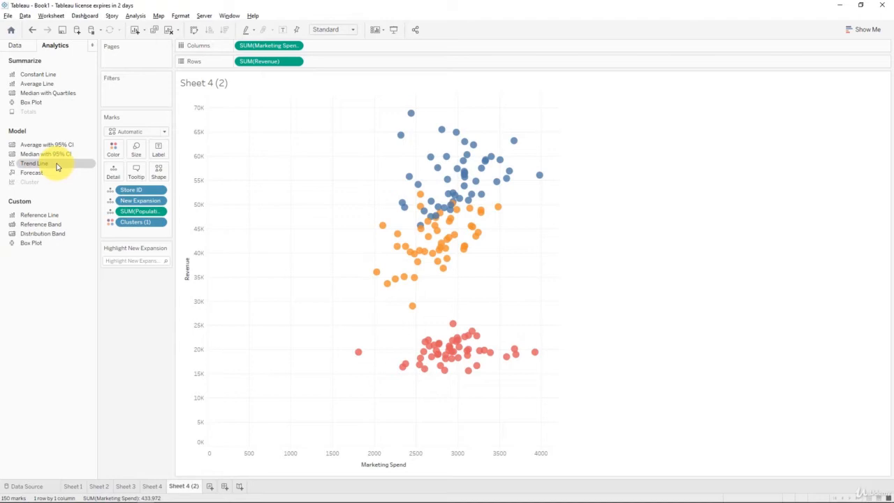
{"action": "left_click_drag", "start_coordinate": [57, 166], "coordinate": [333, 211]}
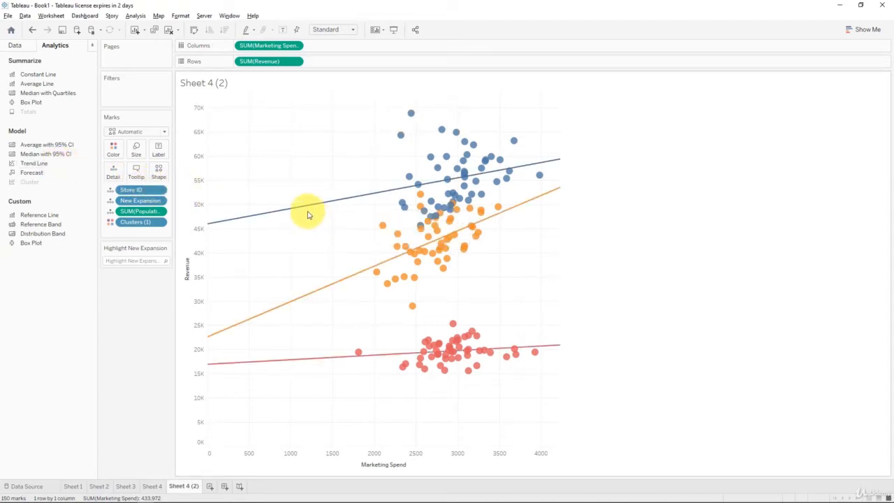
- Examine the equation, R-squared and P-value of the red, orange and blue clusters' trend lines
{"action": "mouse_move", "coordinate": [271, 213]}
{"action": "mouse_move", "coordinate": [312, 362]}
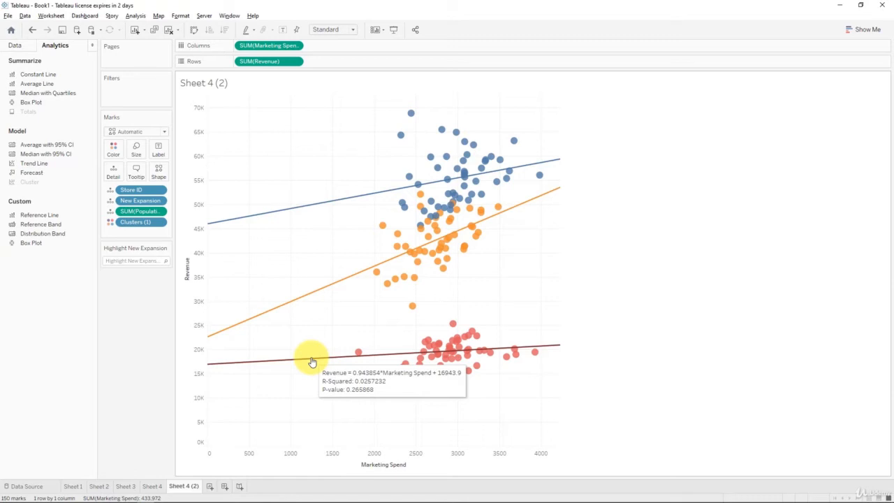
{"action": "left_click", "coordinate": [312, 362]}
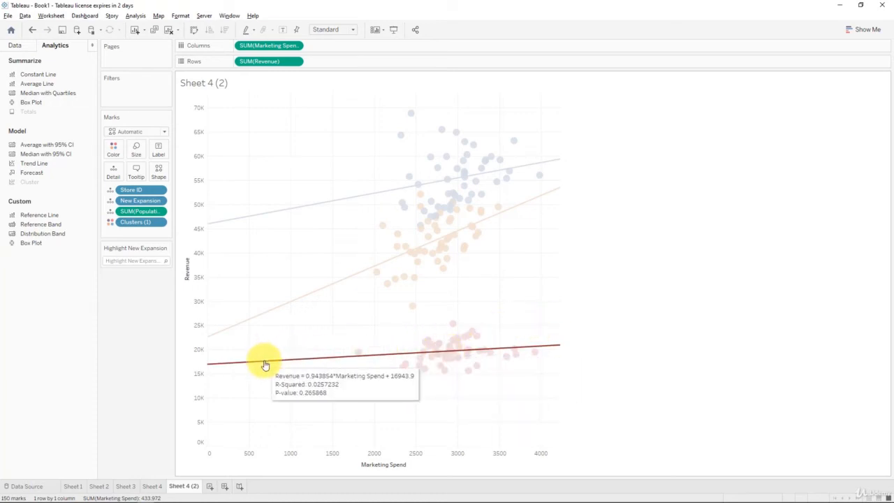
{"action": "left_click", "coordinate": [325, 362]}
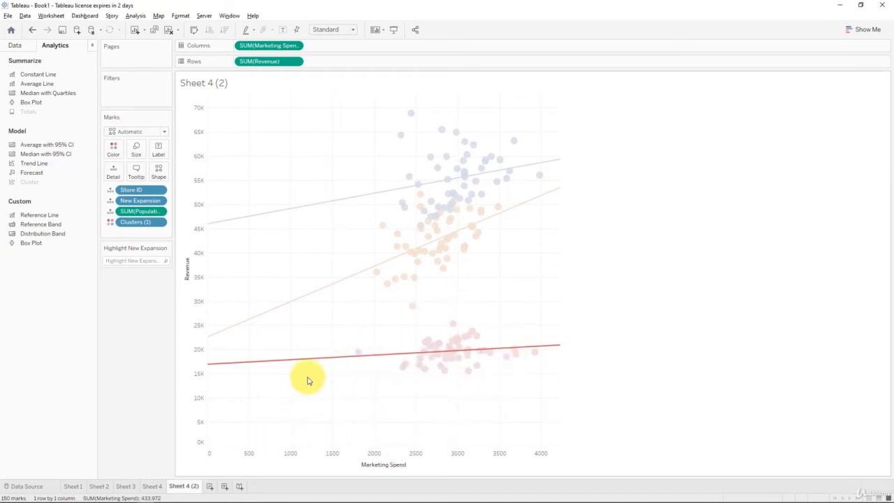
{"action": "mouse_move", "coordinate": [379, 354]}
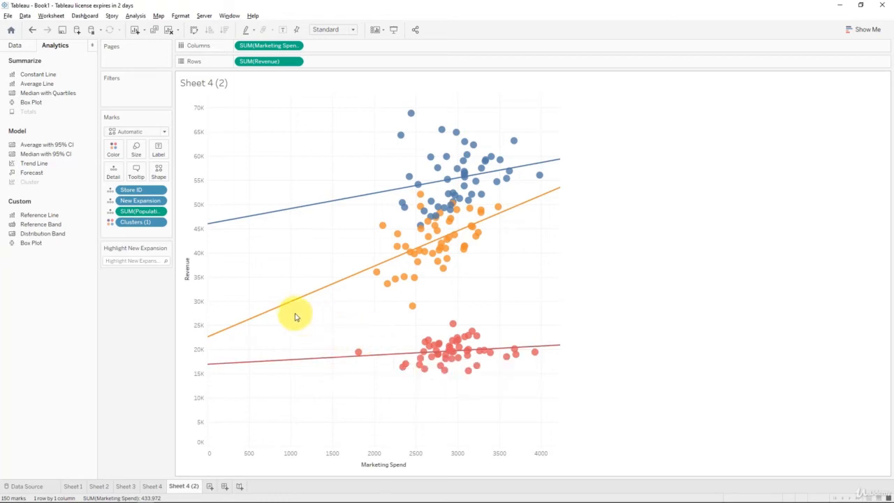
{"action": "mouse_move", "coordinate": [287, 306]}
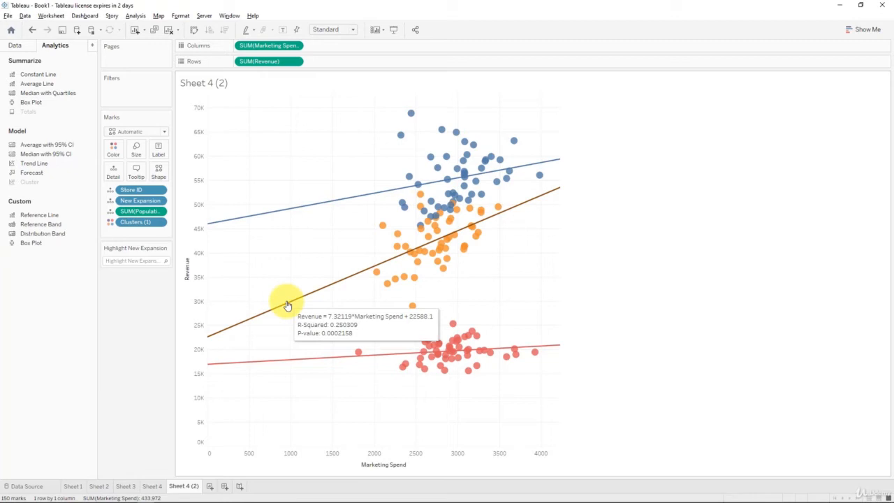
{"action": "left_click", "coordinate": [287, 306]}
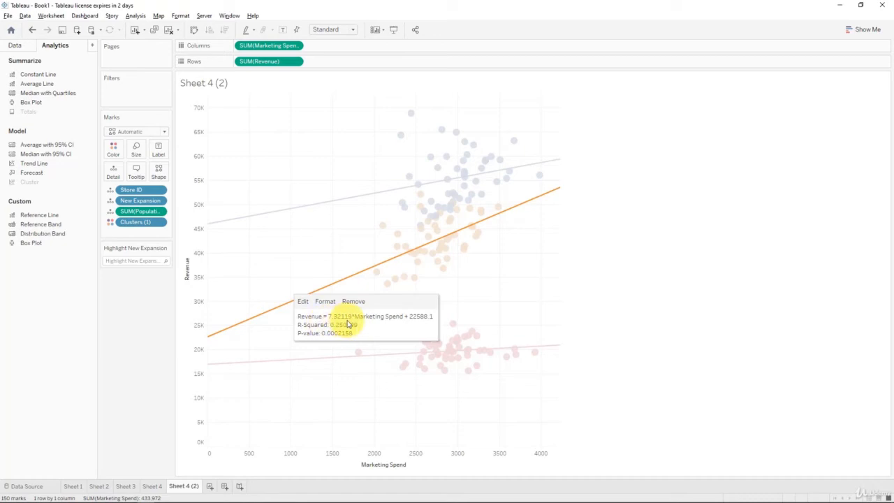
{"action": "left_click", "coordinate": [283, 236]}
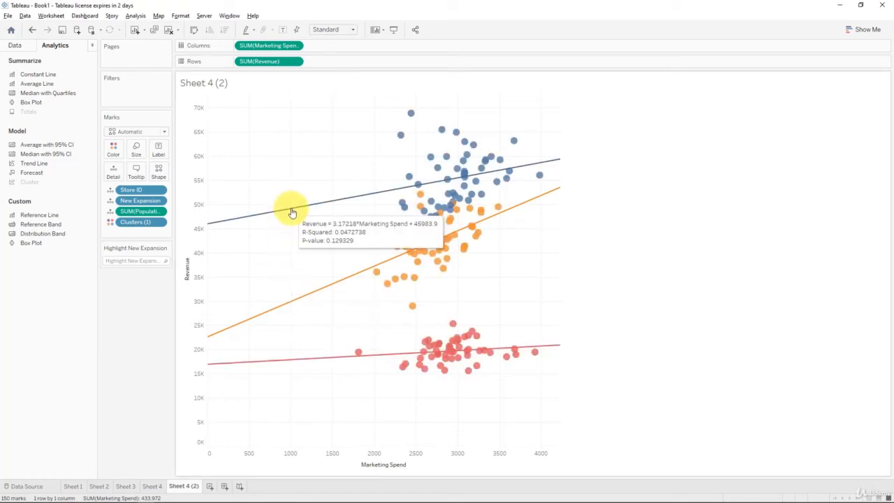
{"action": "left_click", "coordinate": [292, 212]}
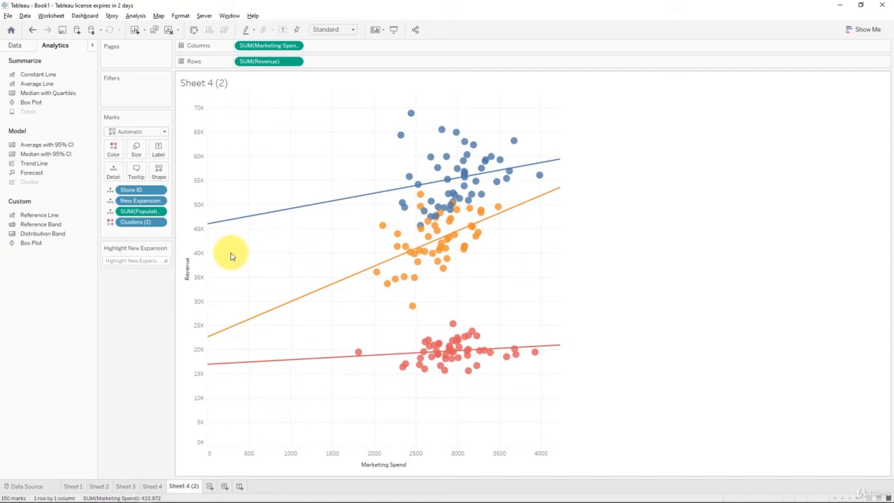
- Highlight the New stores in New Expansion and inspect the recalculated blue and red trend lines' equation, R-squared and P-value
{"action": "left_click", "coordinate": [152, 261]}
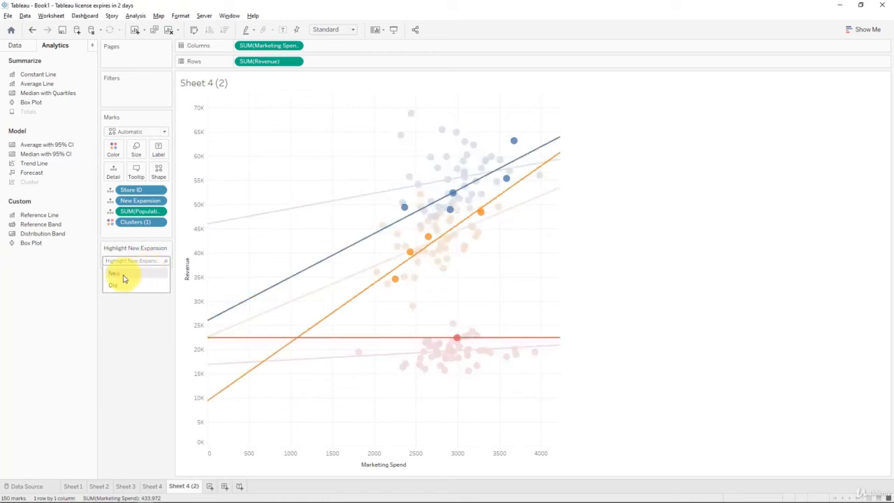
{"action": "left_click", "coordinate": [123, 277]}
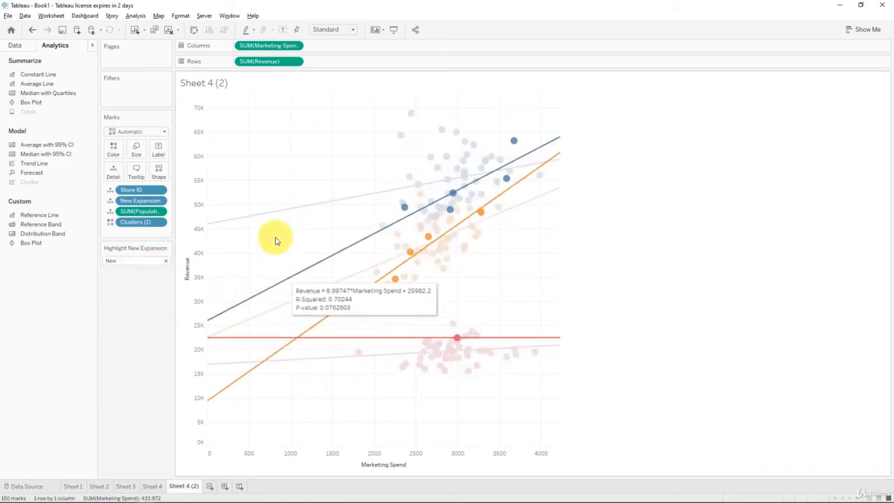
{"action": "mouse_move", "coordinate": [276, 291]}
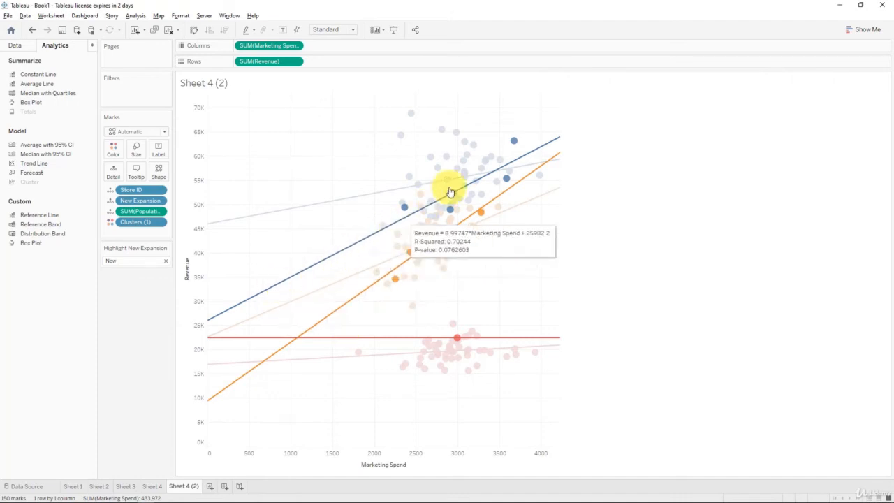
{"action": "mouse_move", "coordinate": [391, 341]}
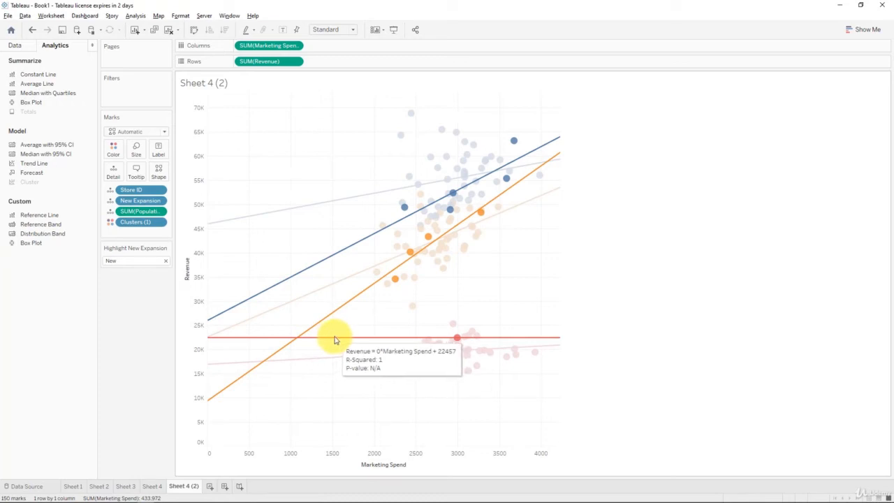
- Turn off recalculated trend lines for highlighted or selected data points and highlight the New expansion stores again
{"action": "mouse_move", "coordinate": [302, 338]}
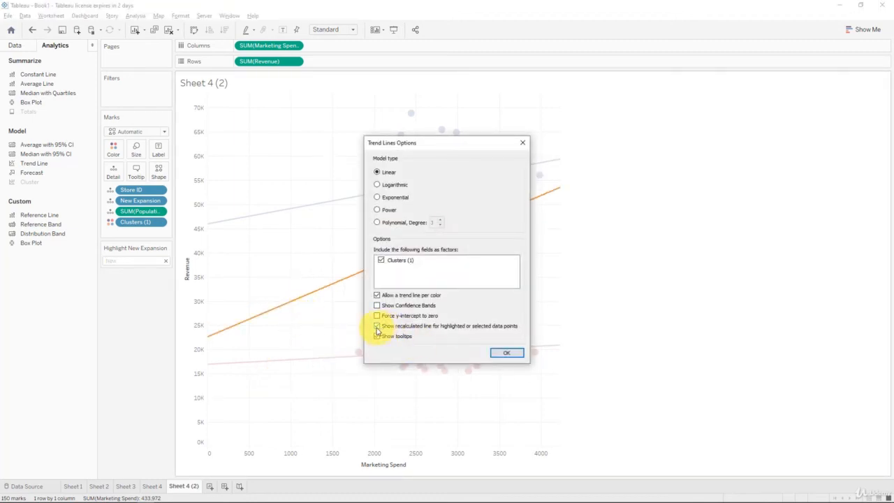
{"action": "left_click", "coordinate": [501, 354]}
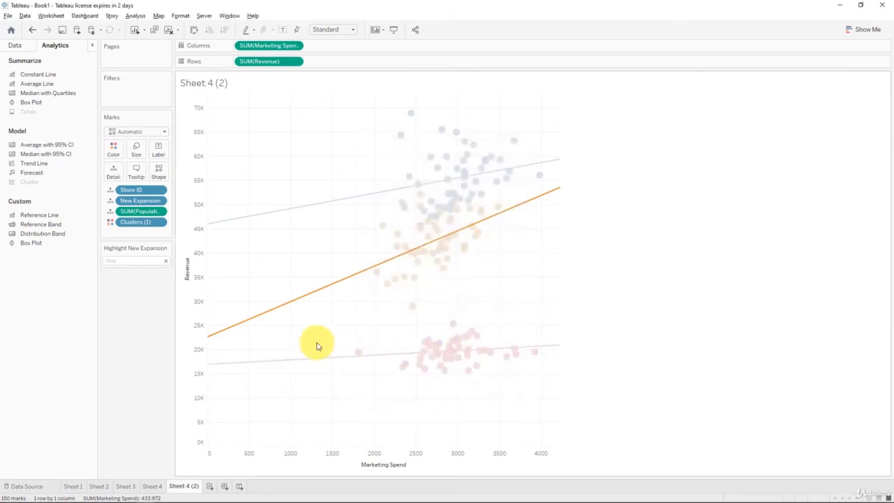
{"action": "left_click", "coordinate": [133, 261]}
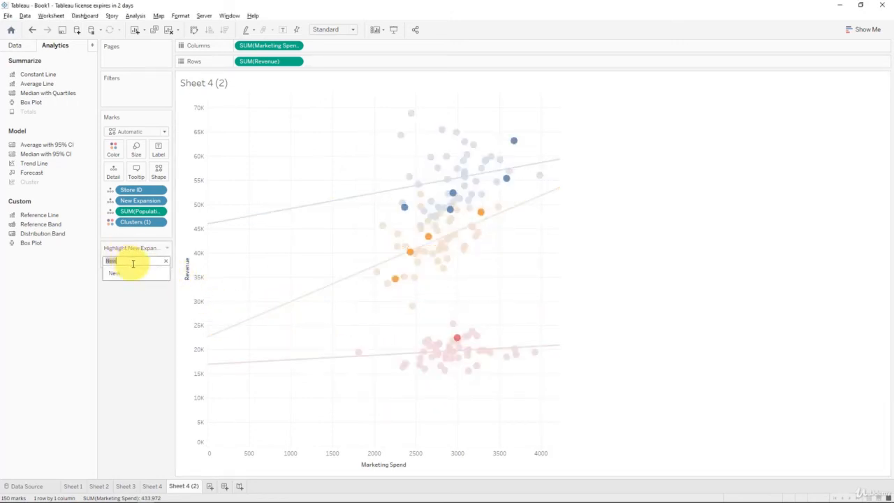
{"action": "left_click", "coordinate": [126, 276]}
{"action": "left_click", "coordinate": [301, 268]}
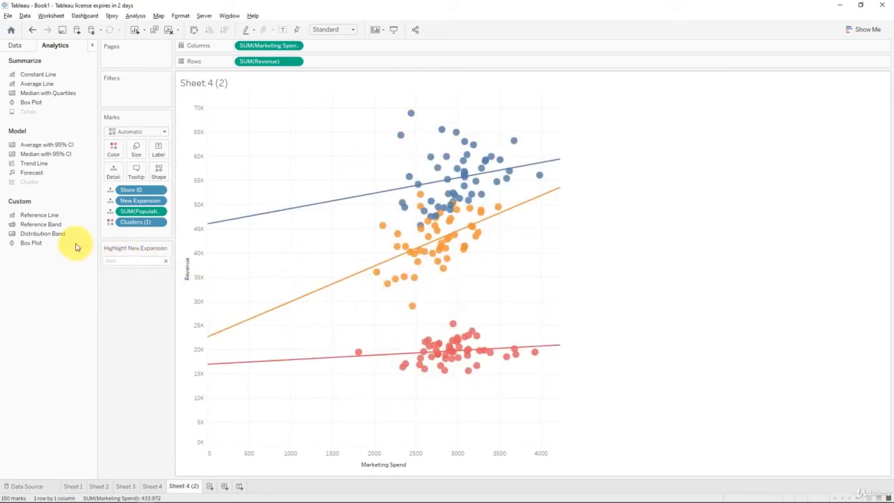
{"action": "left_click", "coordinate": [113, 261]}
{"action": "left_click", "coordinate": [129, 275]}
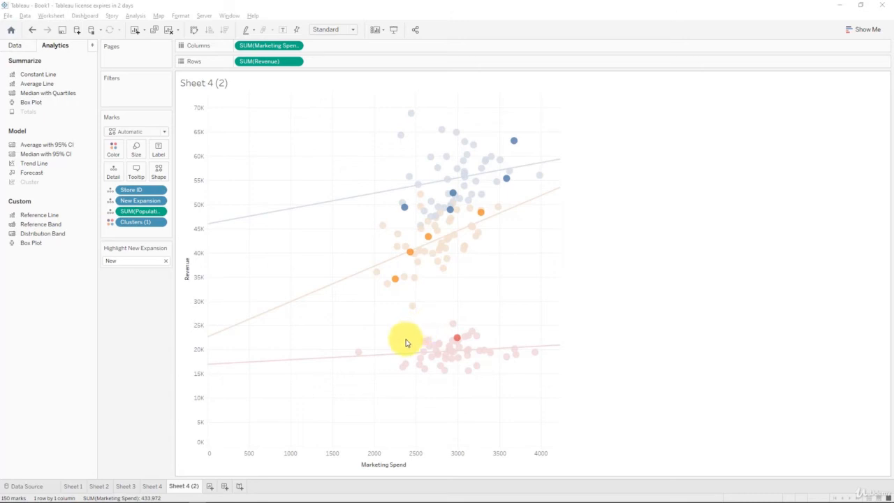
- Compare the highlighted New stores with the red and orange clusters' points and trend lines, and clear the highlight
{"action": "mouse_move", "coordinate": [507, 353]}
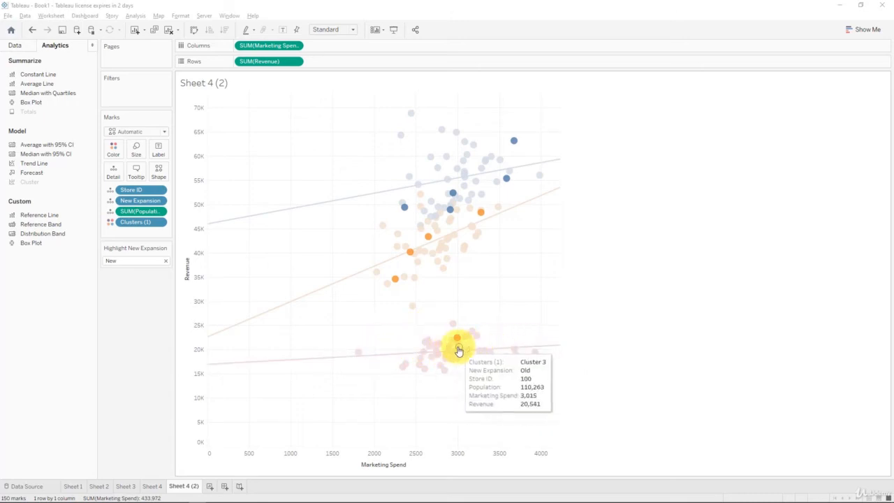
{"action": "mouse_move", "coordinate": [373, 355]}
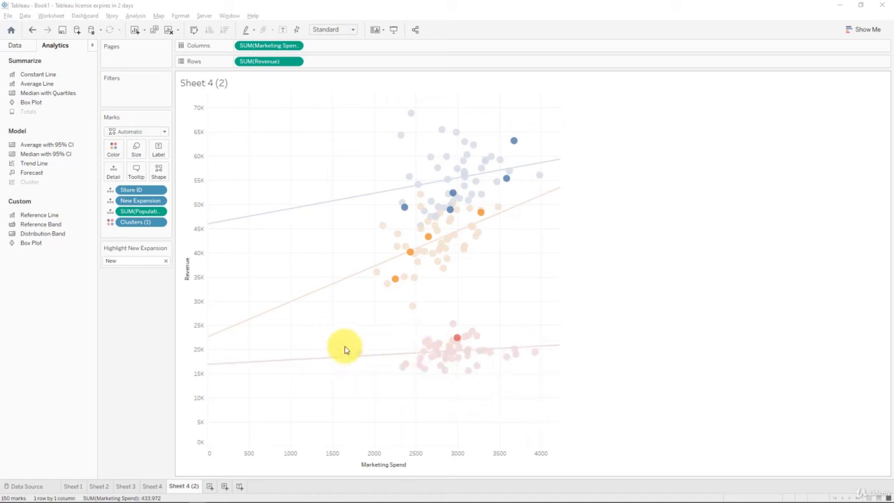
{"action": "mouse_move", "coordinate": [459, 340]}
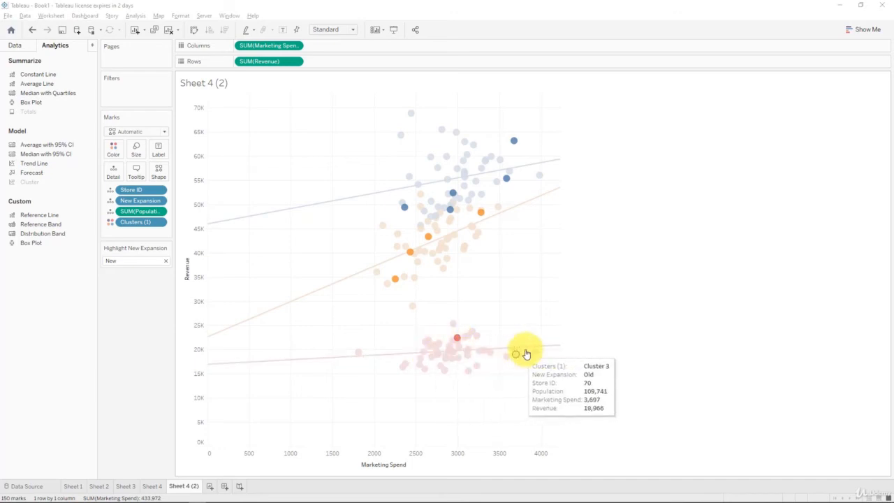
{"action": "mouse_move", "coordinate": [537, 350]}
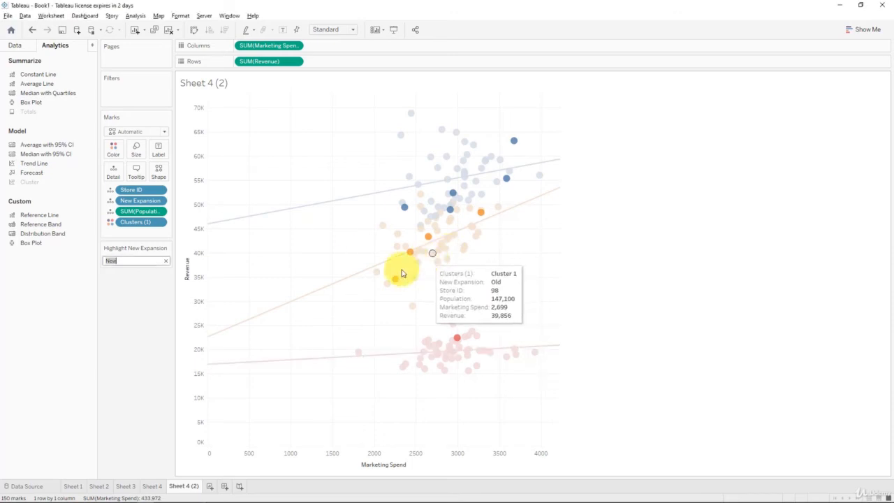
{"action": "mouse_move", "coordinate": [408, 216]}
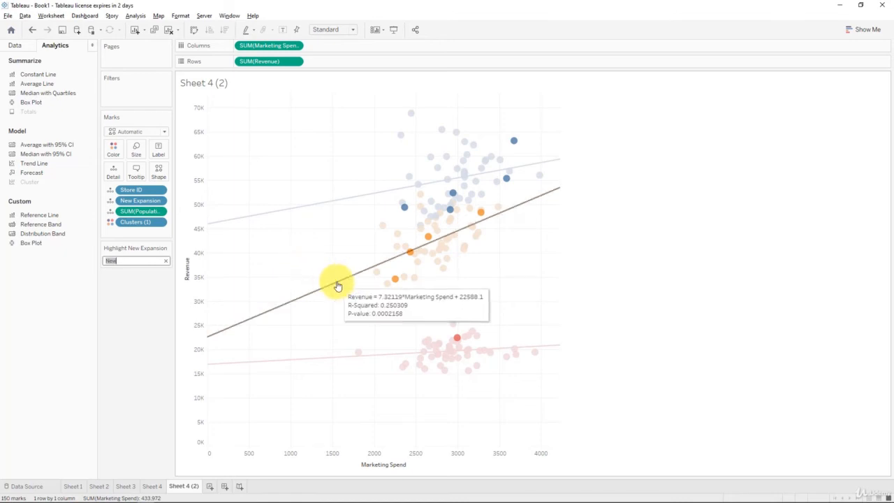
{"action": "mouse_move", "coordinate": [321, 208]}
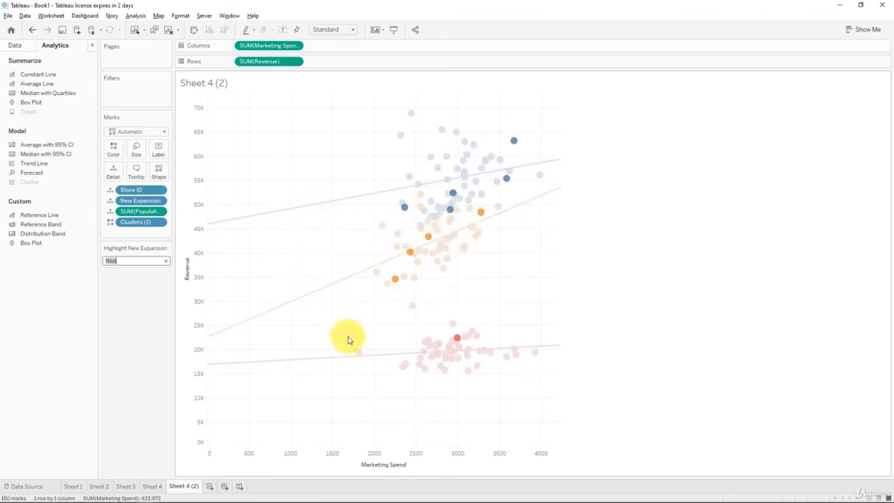
{"action": "left_click", "coordinate": [408, 319]}
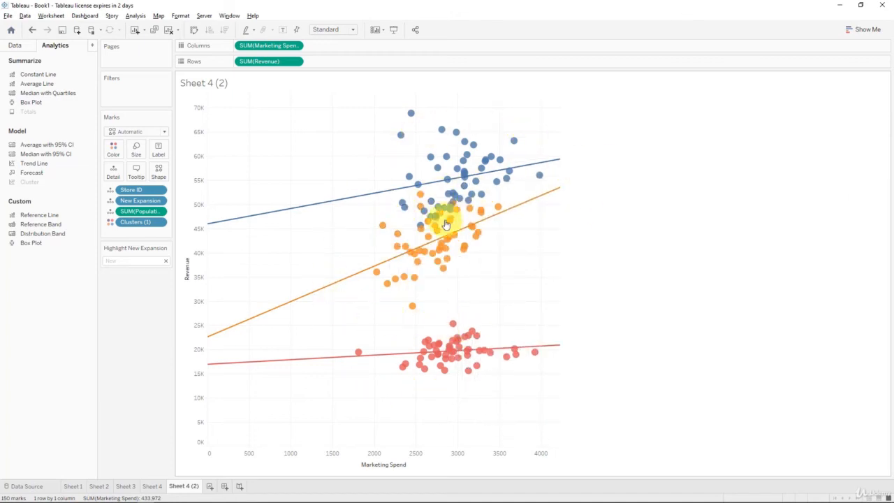
- Highlight the New expansion stores again and examine their positions within the blue and orange clusters
{"action": "left_click", "coordinate": [130, 261]}
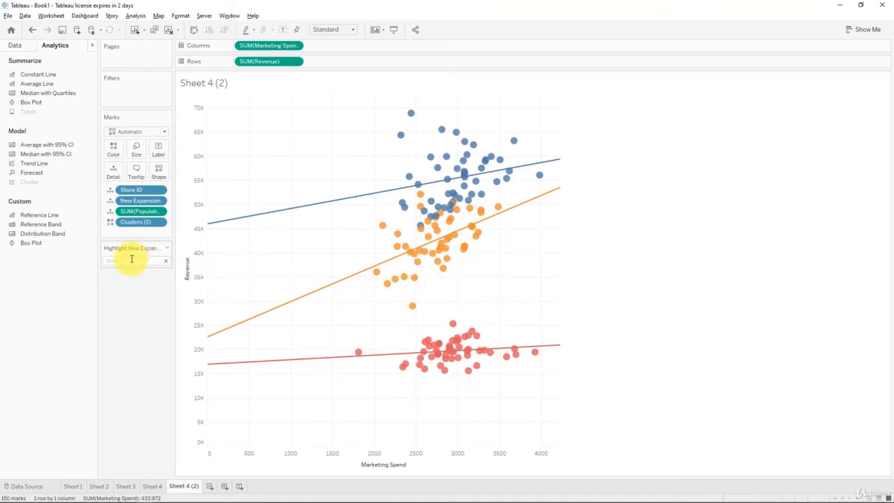
{"action": "left_click", "coordinate": [132, 277]}
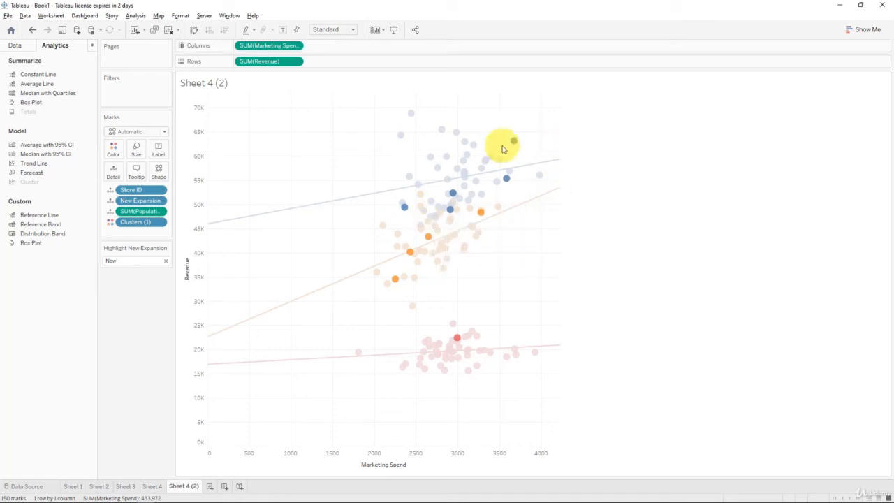
{"action": "mouse_move", "coordinate": [518, 215]}
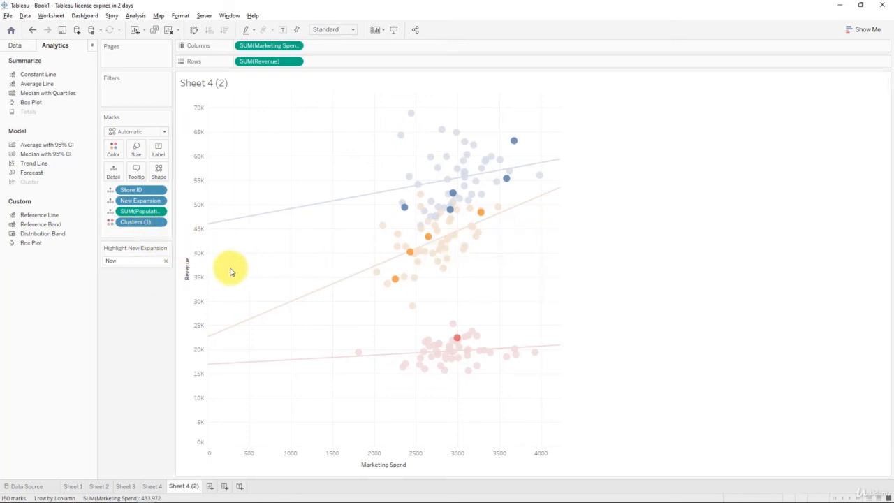
- Remove the trend lines and the Clusters field from the scatter plot and highlight the New stores without cluster colours
{"action": "left_click_drag", "start_coordinate": [133, 222], "coordinate": [137, 301]}
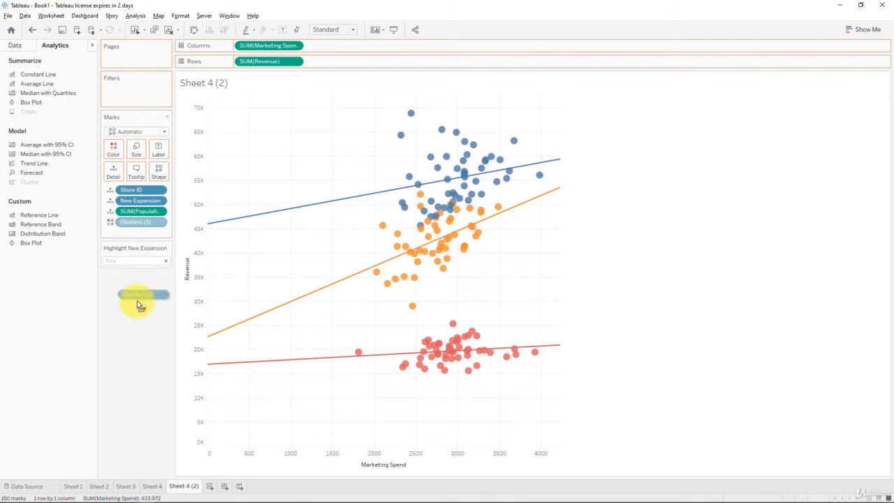
{"action": "left_click_drag", "start_coordinate": [139, 229], "coordinate": [138, 229]}
{"action": "left_click_drag", "start_coordinate": [248, 217], "coordinate": [140, 340]}
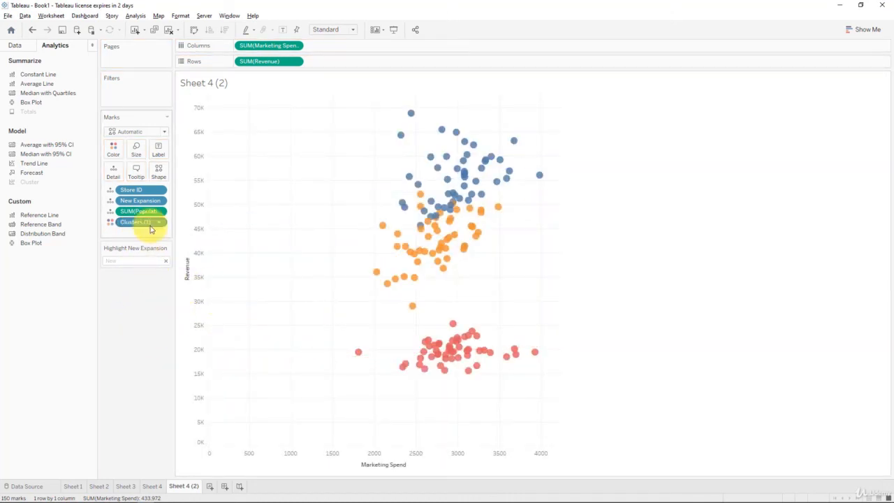
{"action": "left_click_drag", "start_coordinate": [151, 229], "coordinate": [140, 333]}
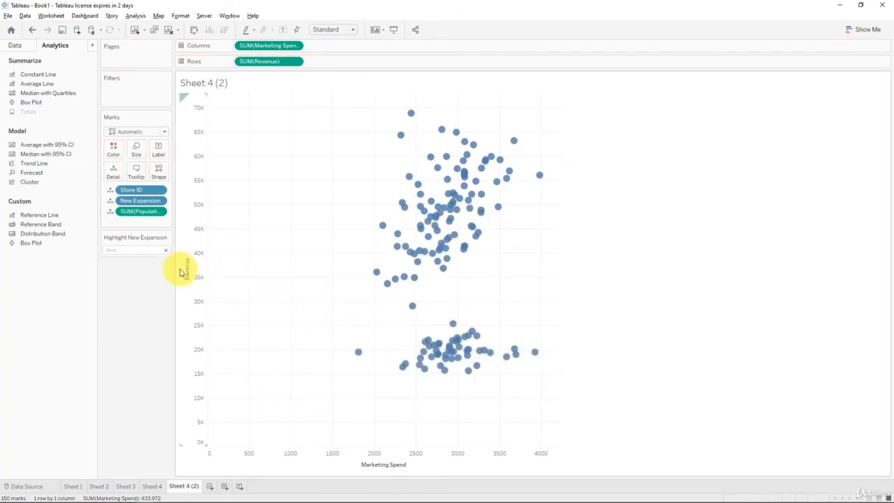
{"action": "left_click", "coordinate": [137, 250]}
{"action": "left_click", "coordinate": [129, 265]}
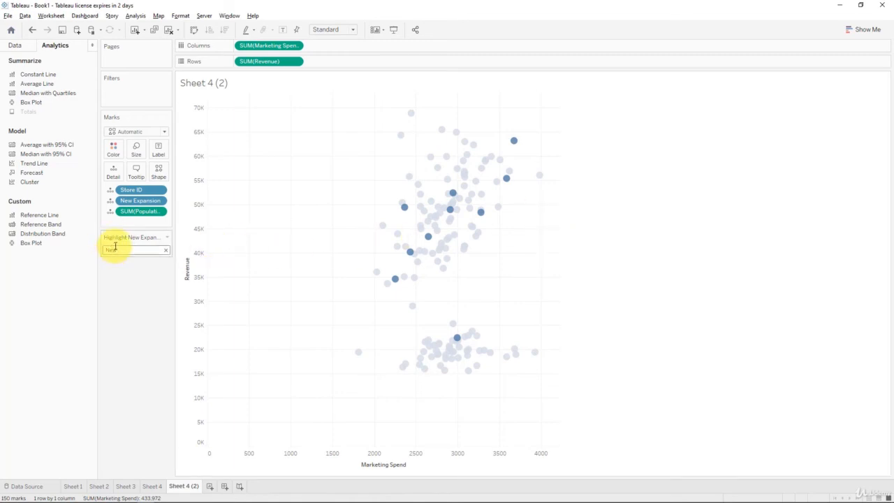
- Undo the removal of the Clusters field and the trend lines
{"action": "key", "text": "ctrl+z"}
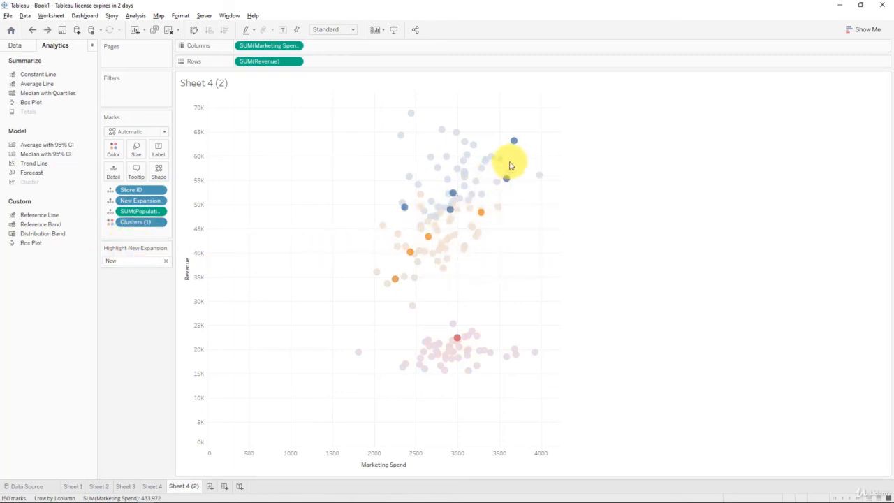
{"action": "left_click", "coordinate": [376, 199]}
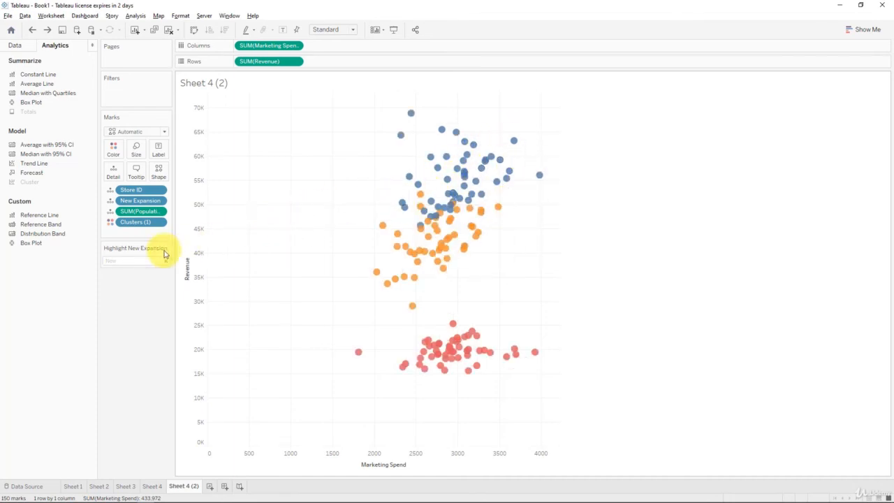
{"action": "left_click", "coordinate": [139, 261]}
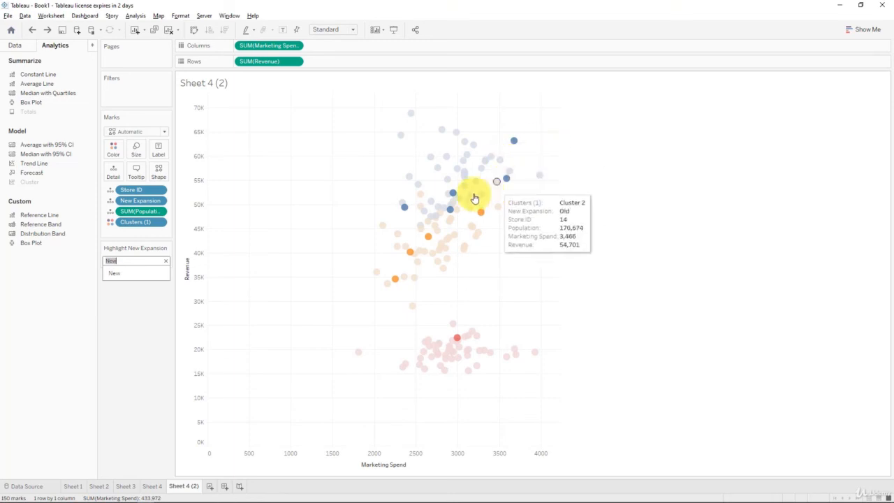
{"action": "left_click", "coordinate": [294, 241]}
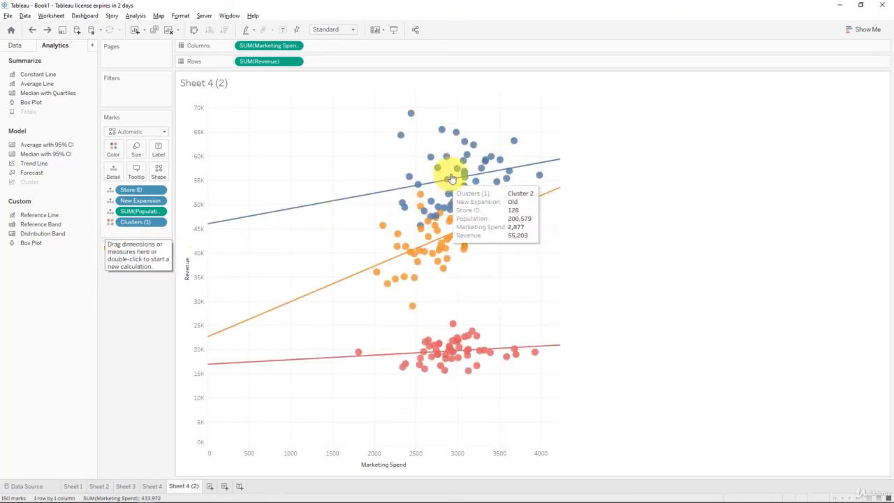
- Highlight the New expansion stores and examine those in the blue cluster relative to its trend line
{"action": "left_click", "coordinate": [142, 260]}
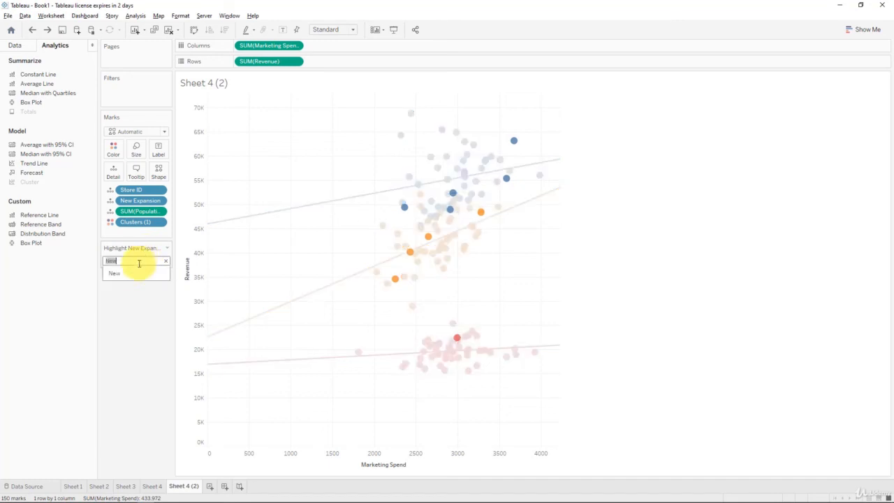
{"action": "left_click", "coordinate": [142, 272]}
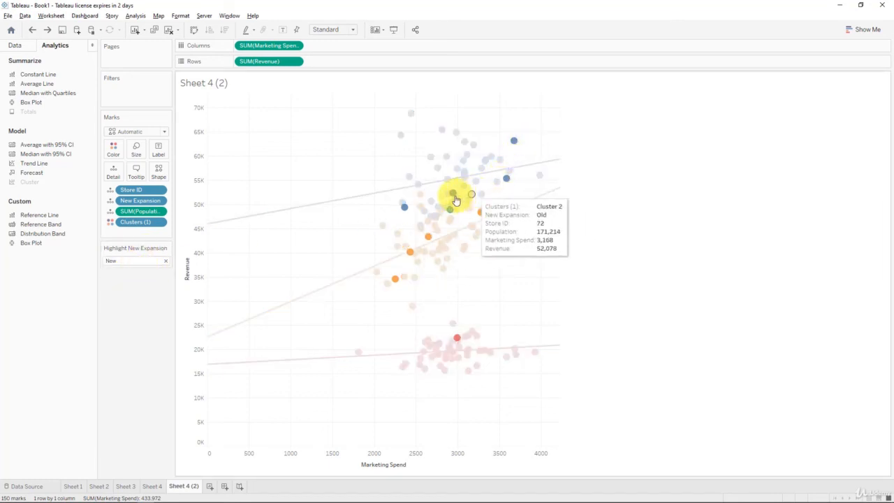
{"action": "mouse_move", "coordinate": [507, 170]}
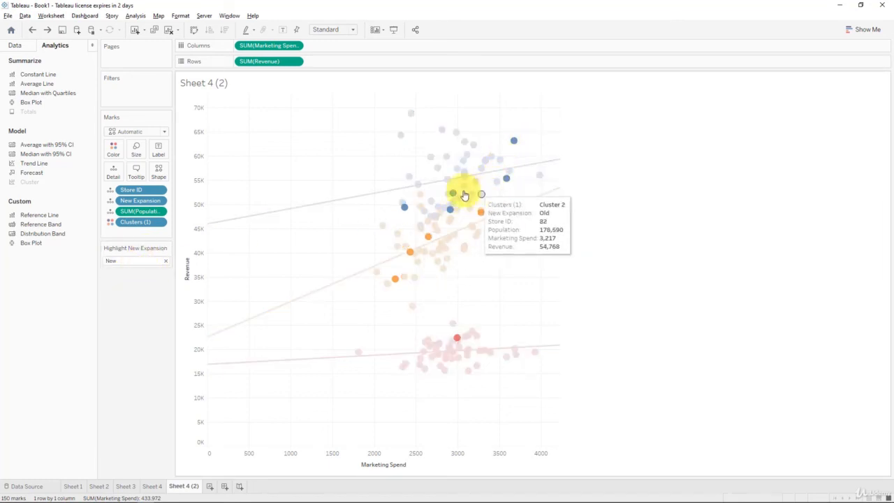
{"action": "mouse_move", "coordinate": [448, 215]}
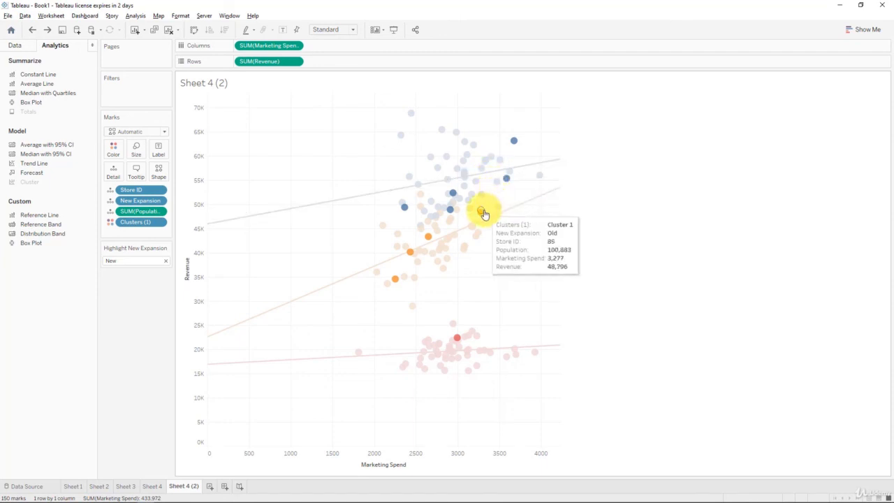
- Inspect the New stores in the orange cluster relative to its trend line, and clear the highlight
{"action": "mouse_move", "coordinate": [408, 257]}
{"action": "mouse_move", "coordinate": [395, 281]}
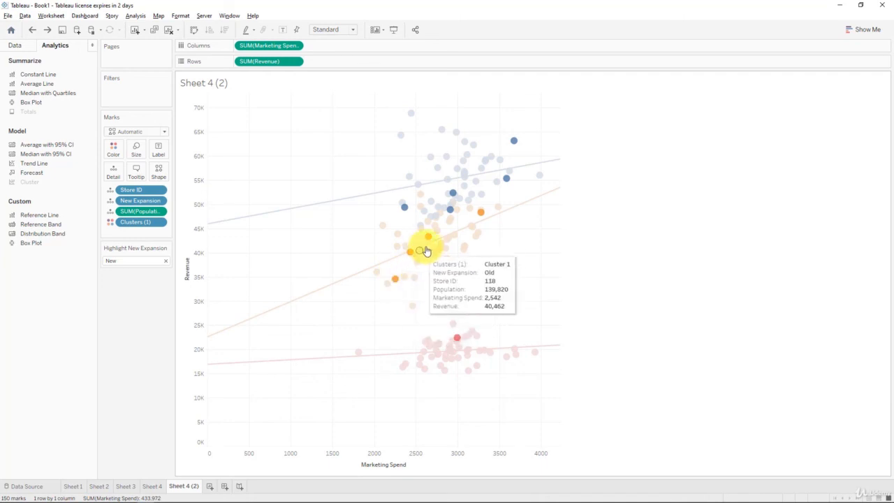
{"action": "mouse_move", "coordinate": [482, 214]}
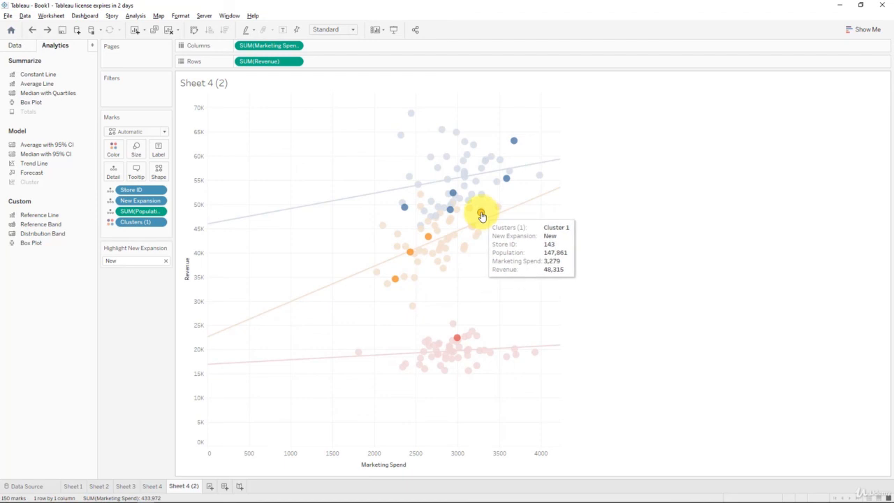
{"action": "mouse_move", "coordinate": [430, 241]}
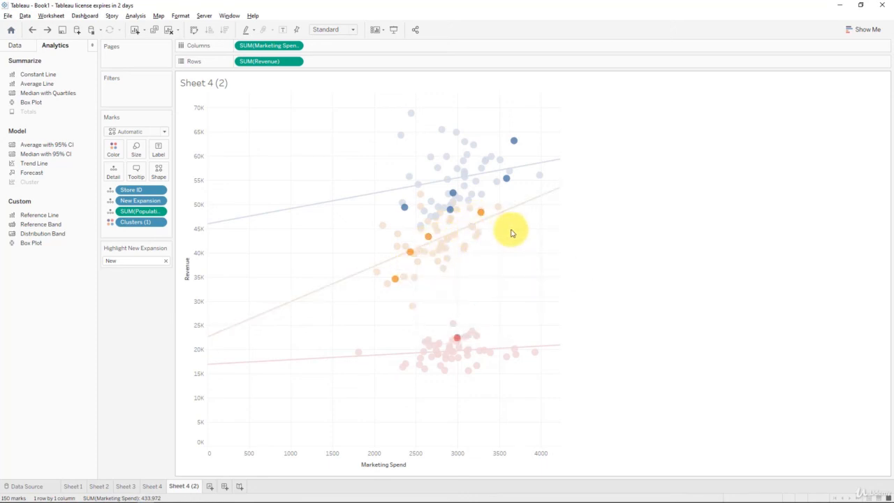
{"action": "mouse_move", "coordinate": [475, 245]}
{"action": "left_click", "coordinate": [499, 236]}
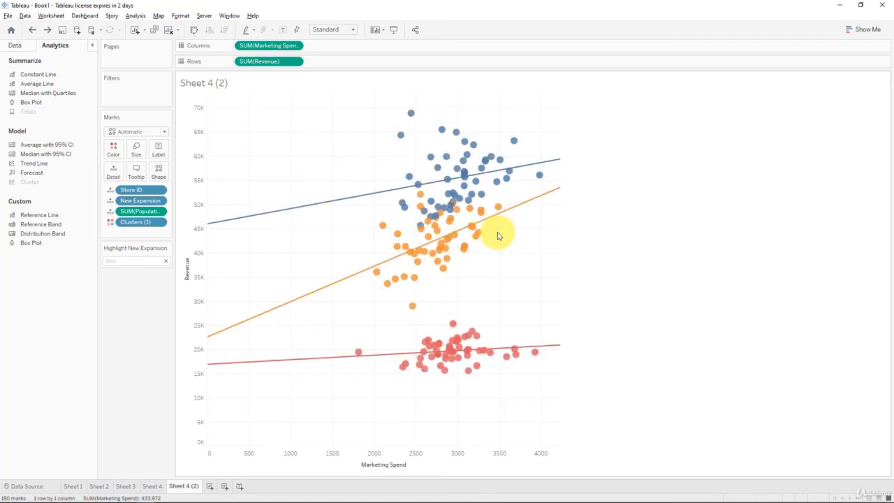